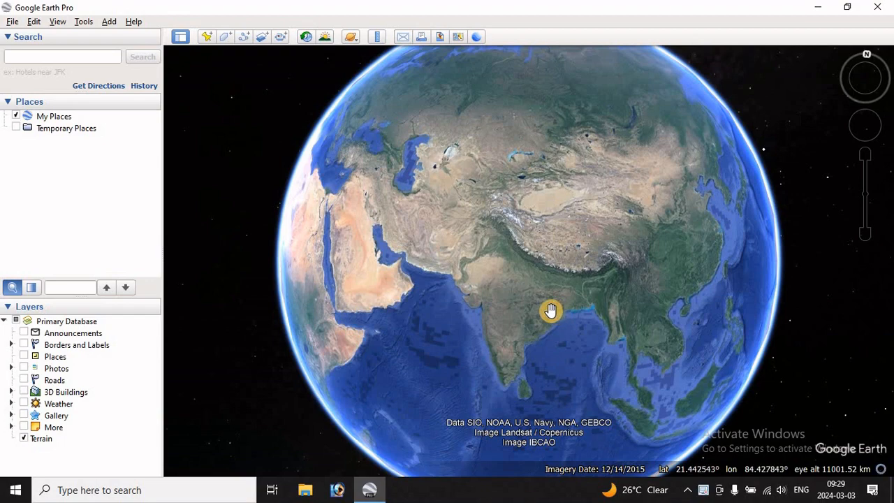
- Switch to Excel by opening New Microsoft Excel Worksheet from the desktop, maximize its window and look through the coordinate rows
drag(552, 311, 559, 270)
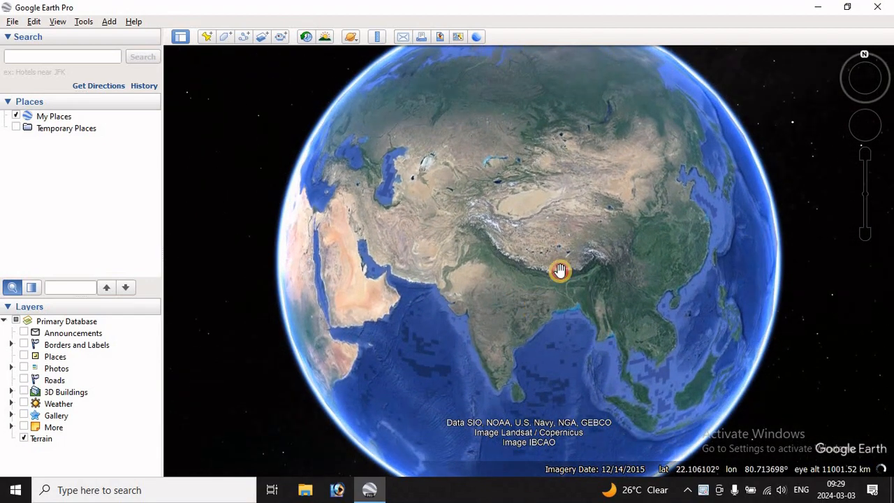
click(816, 7)
click(657, 347)
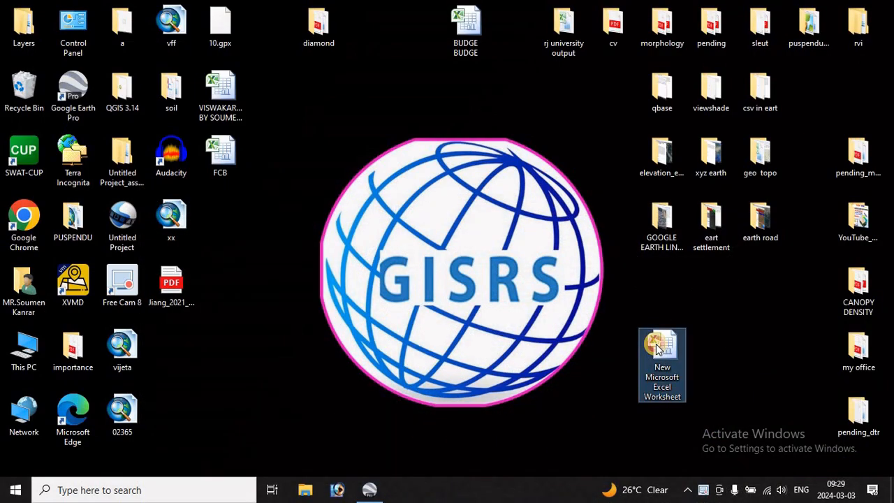
double_click(656, 347)
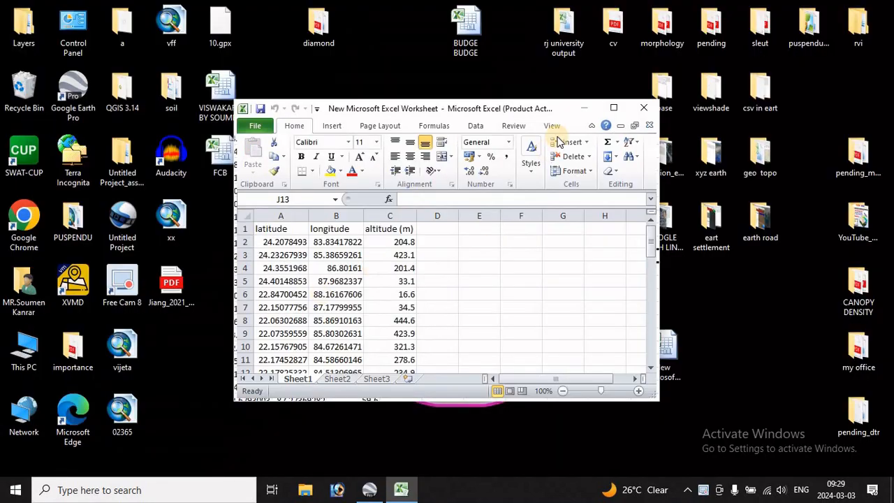
click(613, 108)
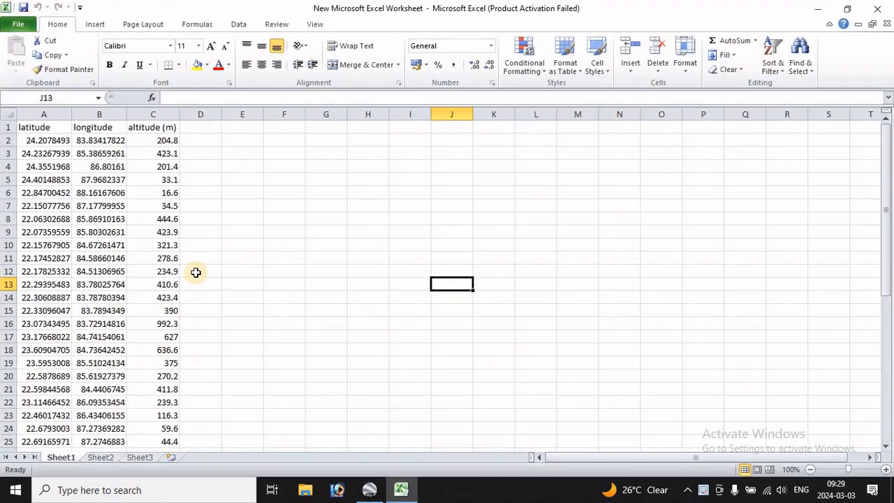
scroll(166, 164, down, 4)
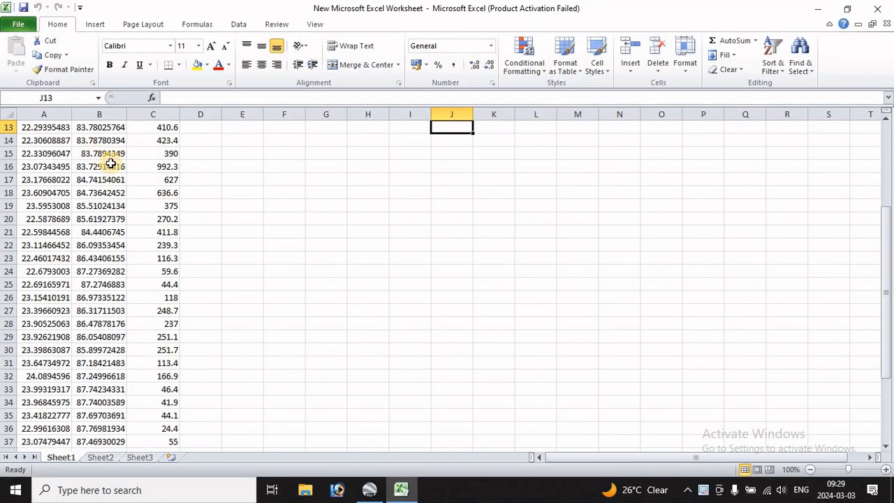
scroll(155, 178, up, 4)
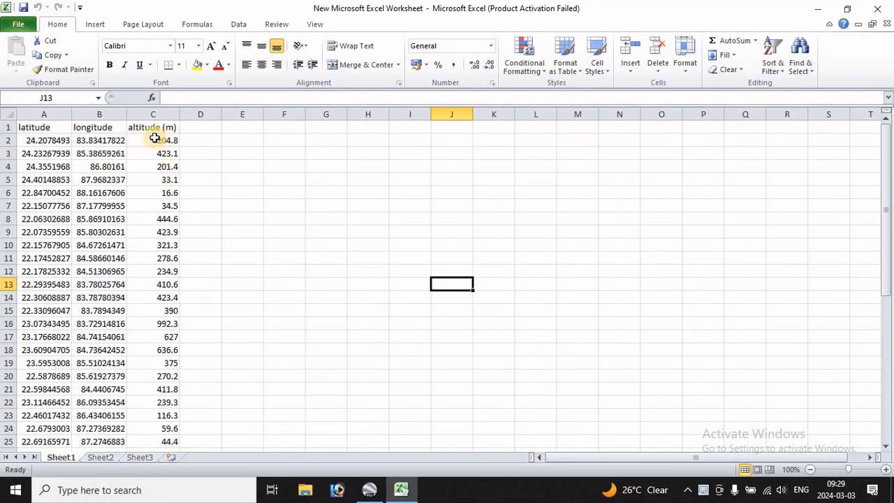
- Insert a new column before the latitude column and give it the header "id"
click(43, 113)
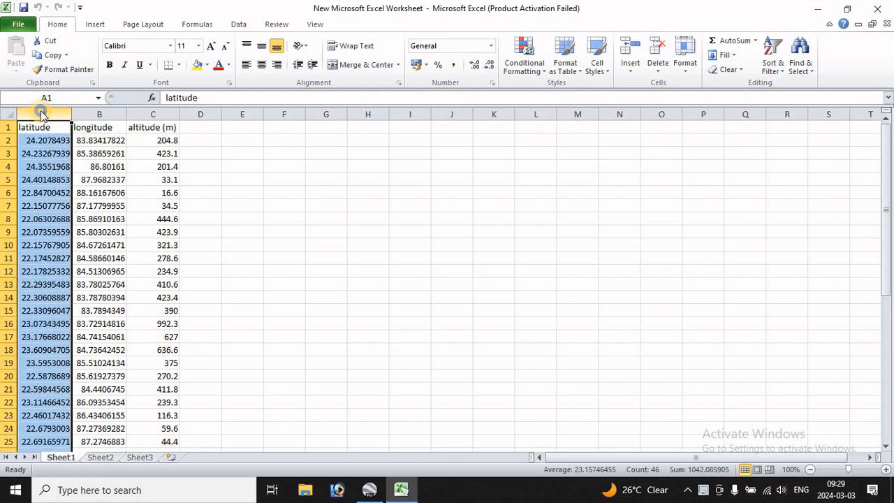
right_click(43, 114)
click(72, 196)
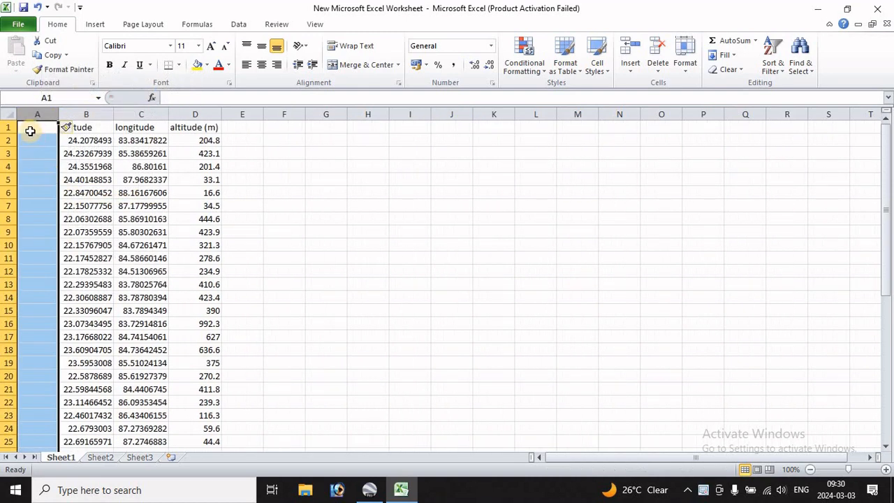
click(30, 129)
text(i)
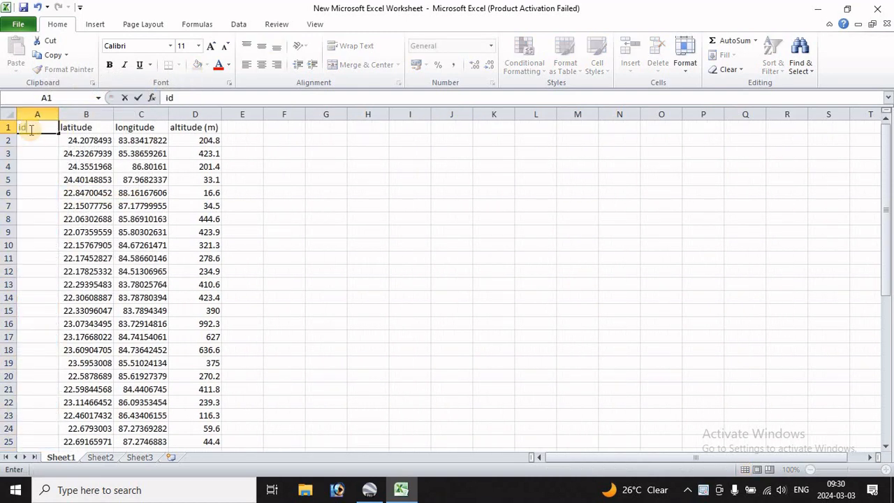
text(d)
- Number the first three records 1, 2 and 3 in the id column and fill the series down to the last data row
click(45, 141)
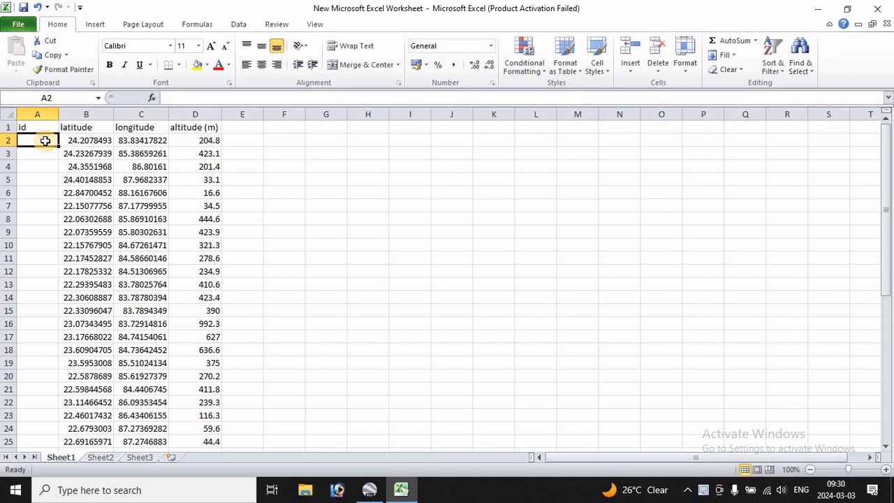
text(1)
key(Return)
text(2)
key(Return)
text(3)
key(Return)
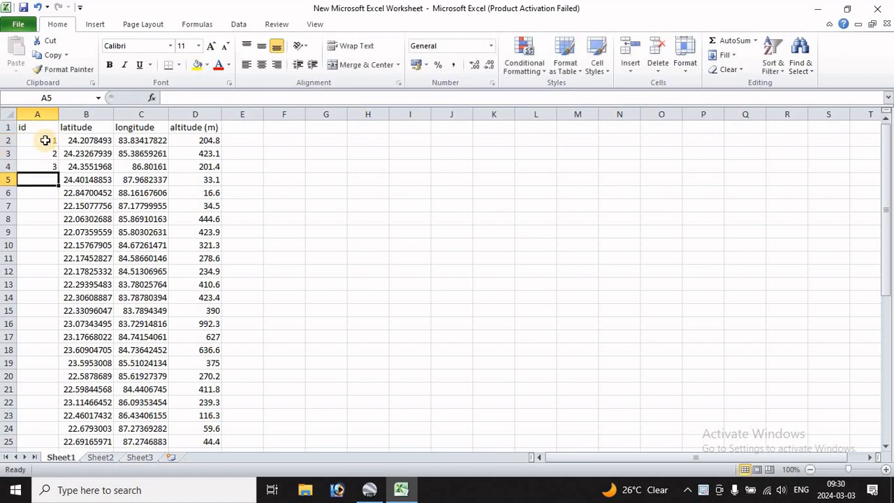
drag(45, 140, 54, 170)
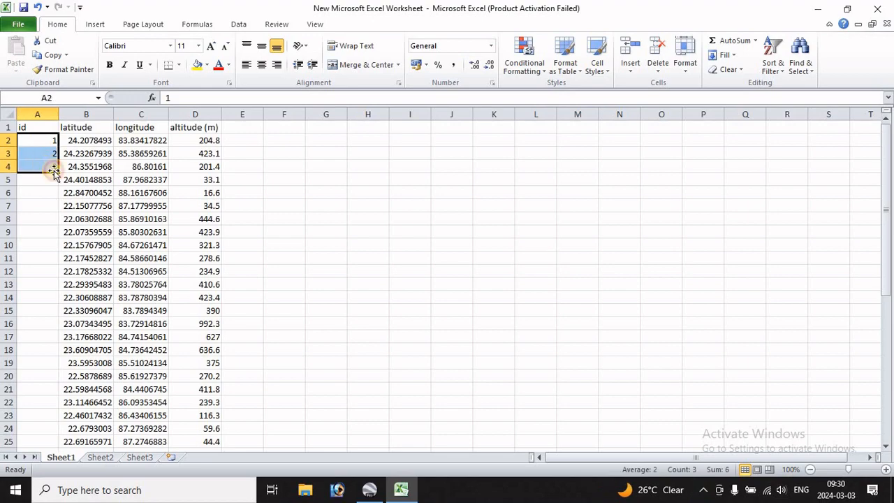
double_click(58, 173)
scroll(36, 289, down, 13)
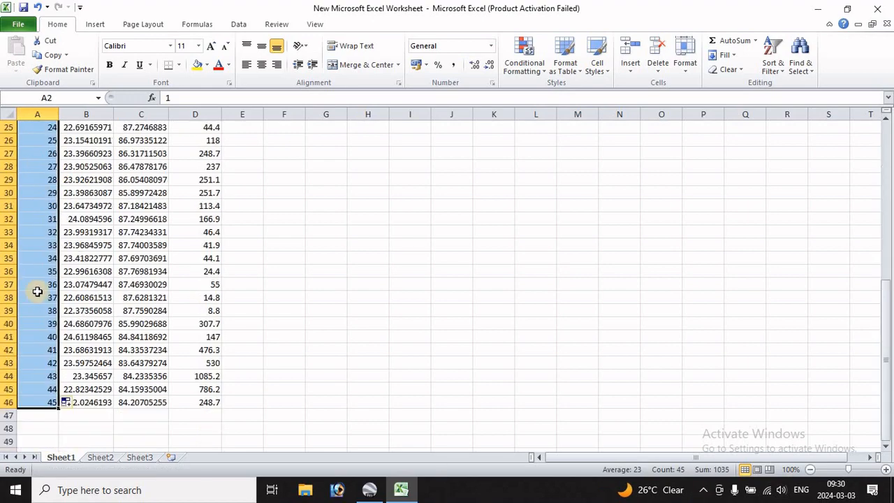
scroll(50, 326, up, 6)
scroll(49, 330, down, 6)
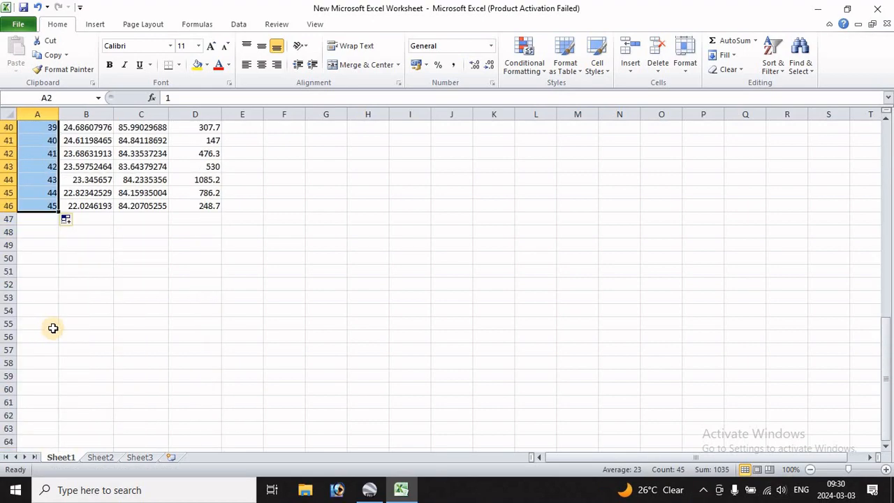
scroll(52, 280, up, 12)
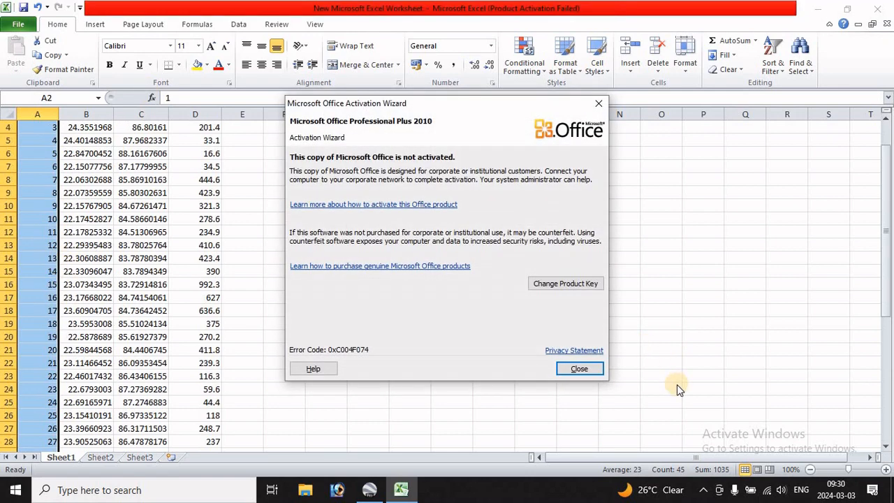
- Dismiss the Office activation wizard, deselect the id cells and check the numbered rows against the coordinates
click(579, 369)
scroll(112, 210, up, 1)
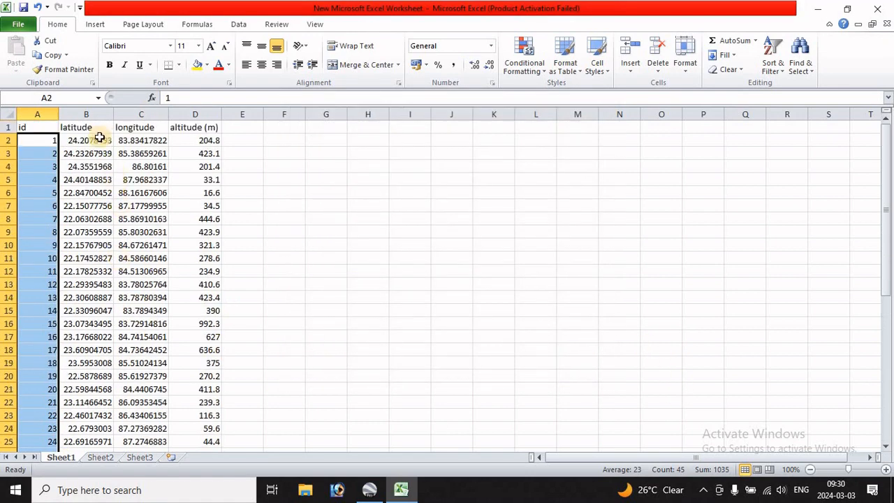
click(319, 241)
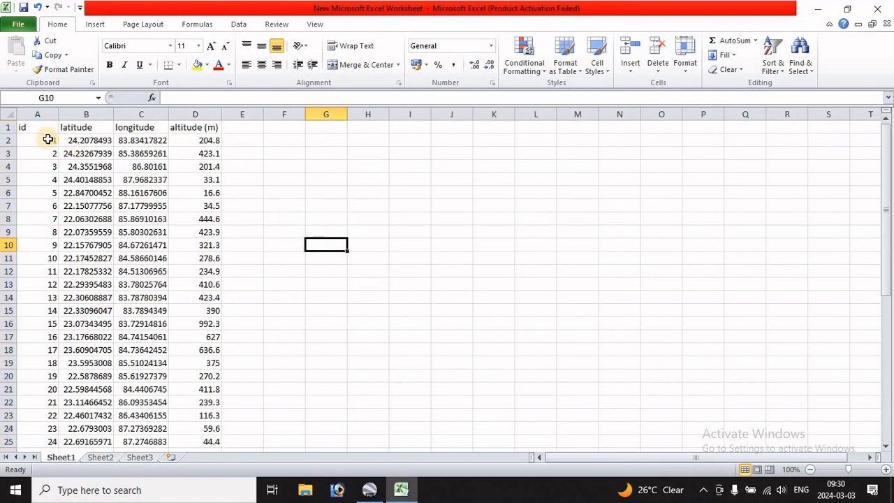
scroll(162, 246, down, 11)
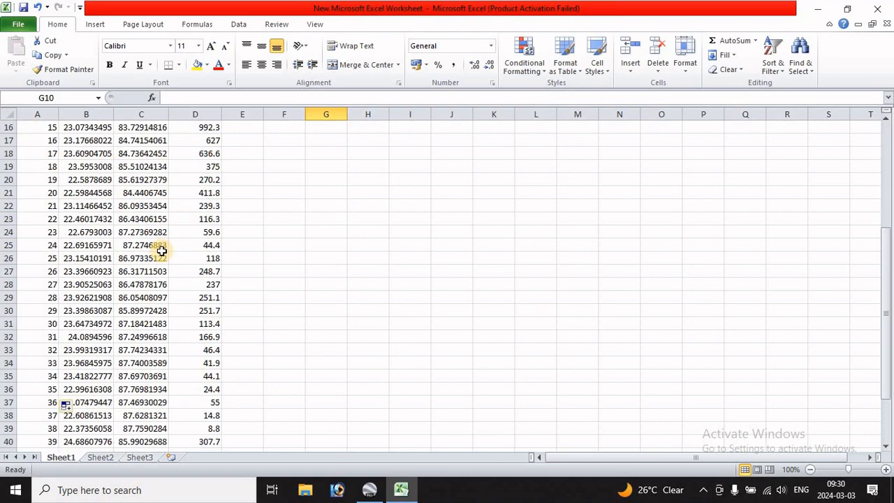
scroll(232, 273, up, 6)
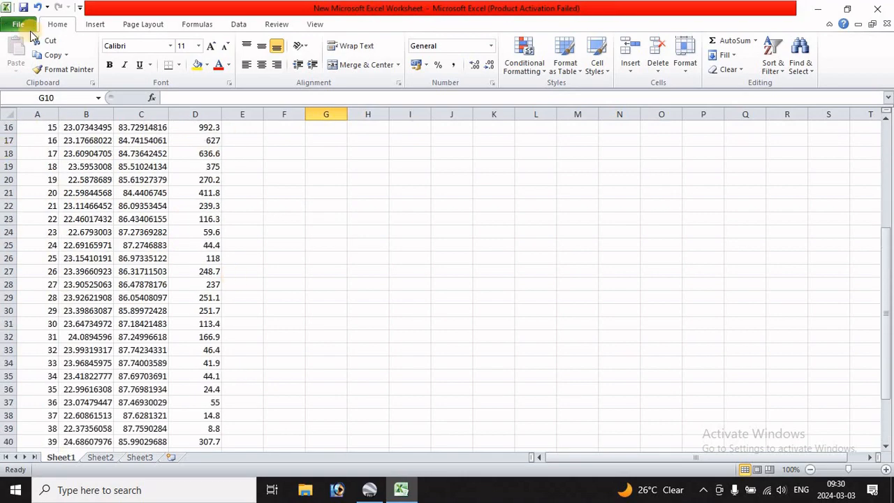
- Save the sheet to the Desktop as a CSV (Comma delimited) file named dddd, keeping the CSV format
click(14, 25)
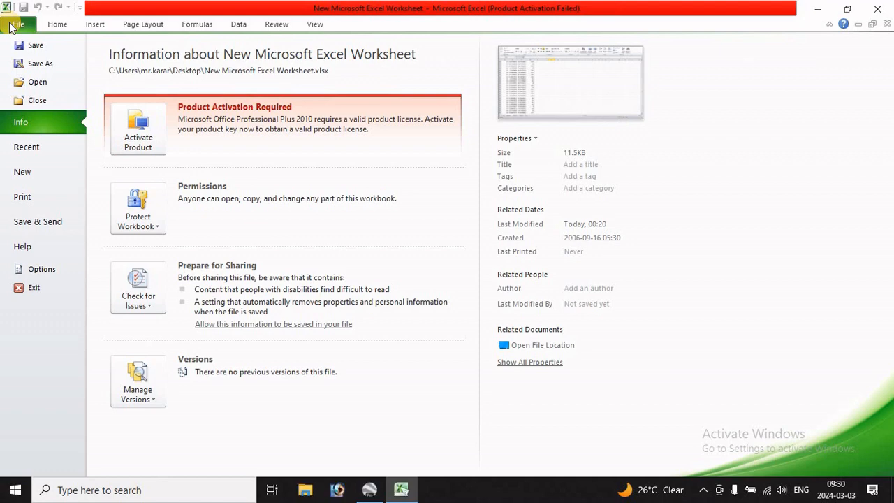
click(39, 63)
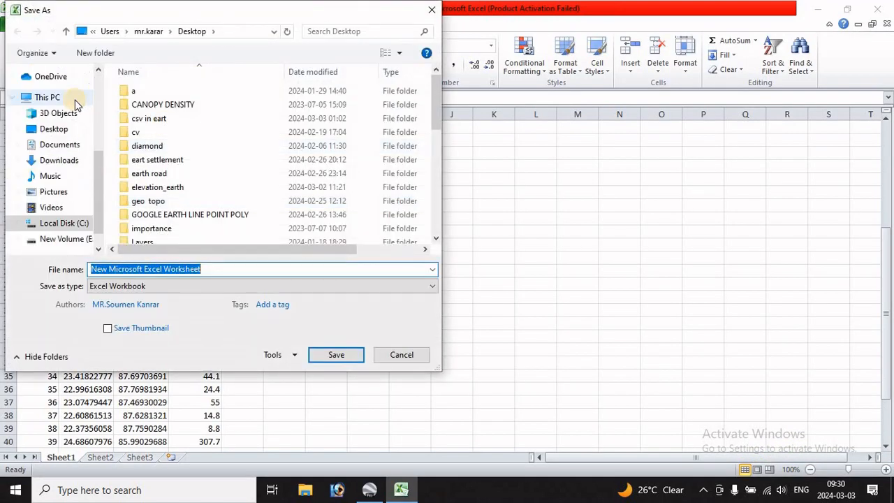
click(54, 129)
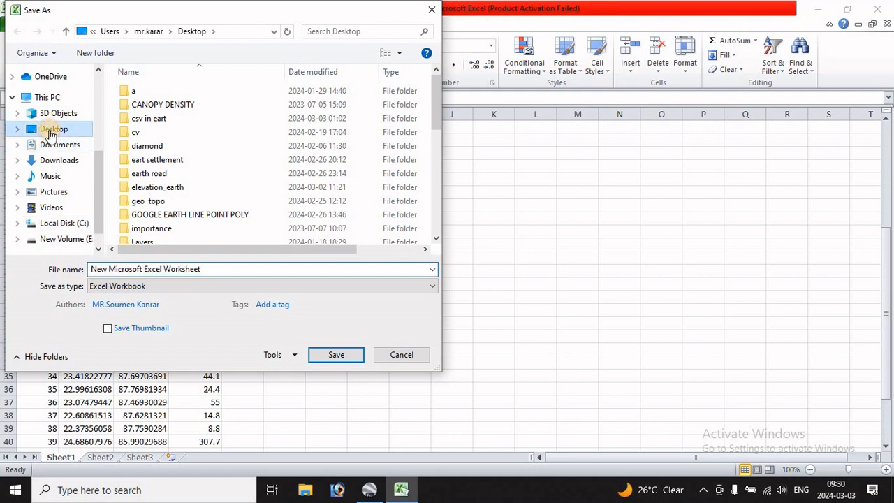
click(151, 287)
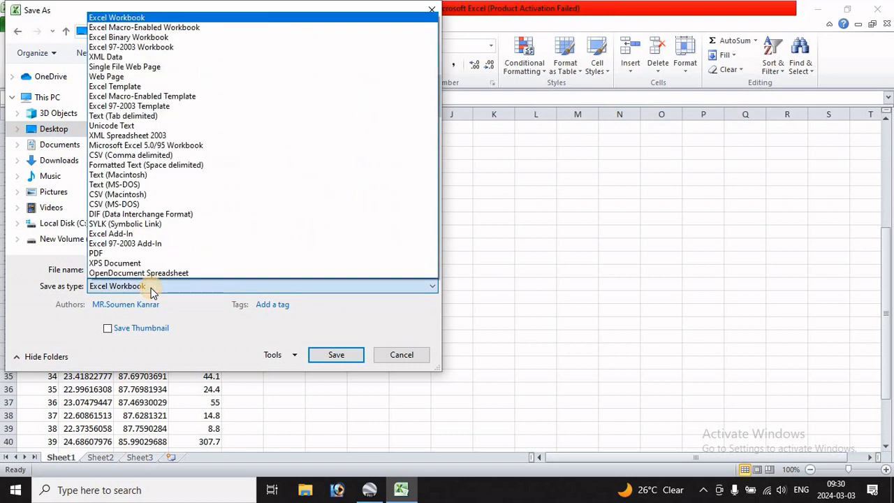
click(103, 155)
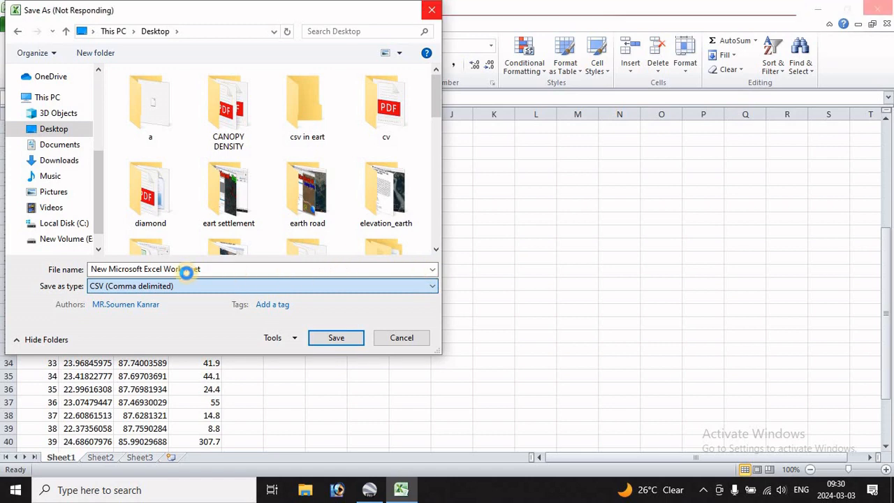
click(66, 270)
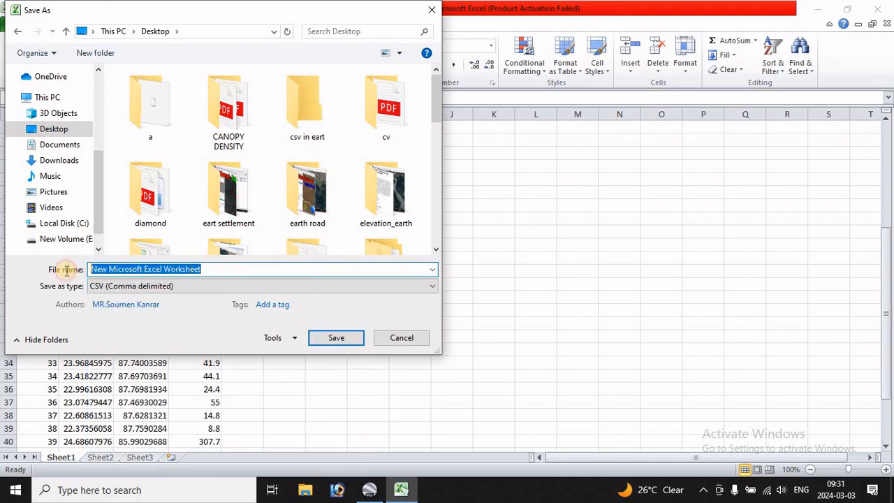
text(dddd)
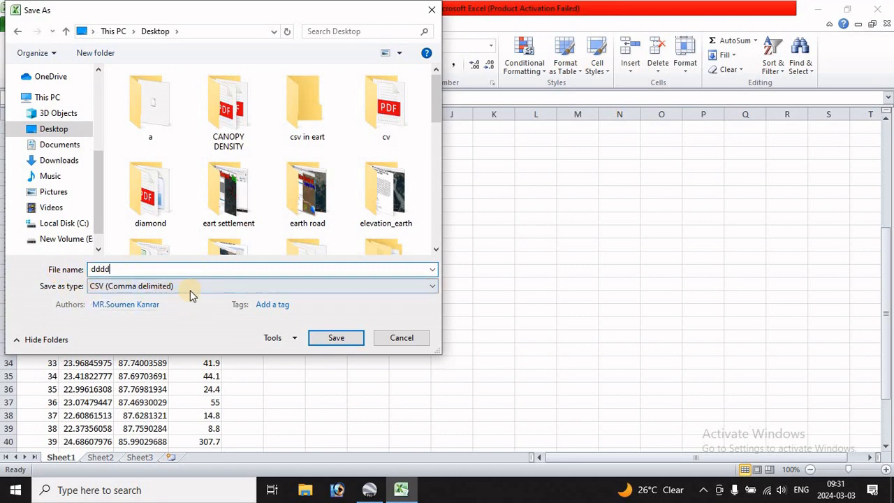
click(341, 338)
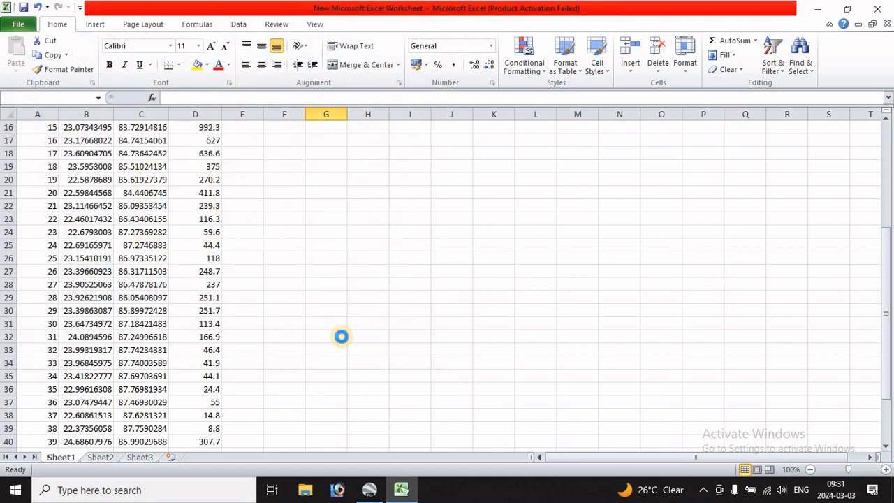
click(428, 288)
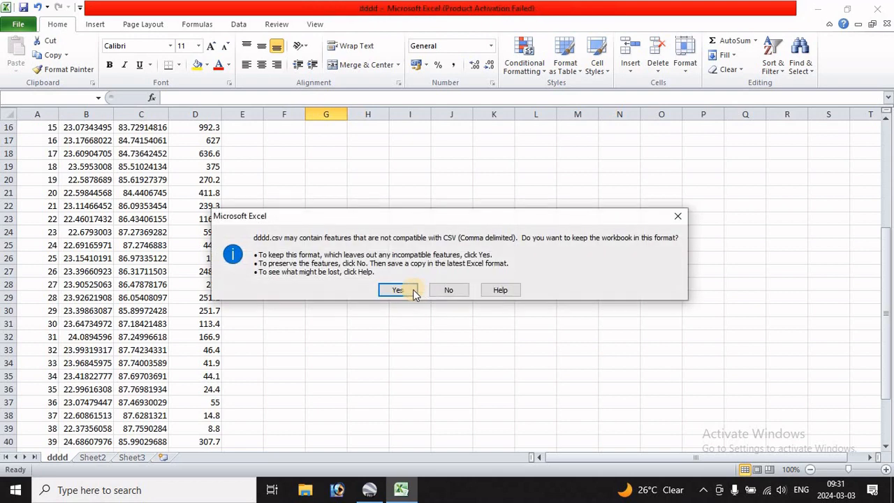
click(397, 290)
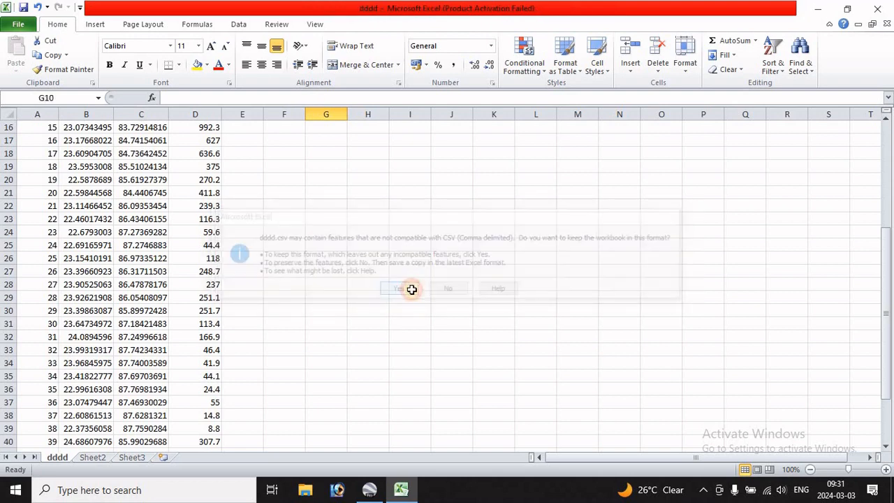
- Close dddd.csv without saving it again and switch back to Google Earth Pro
click(879, 9)
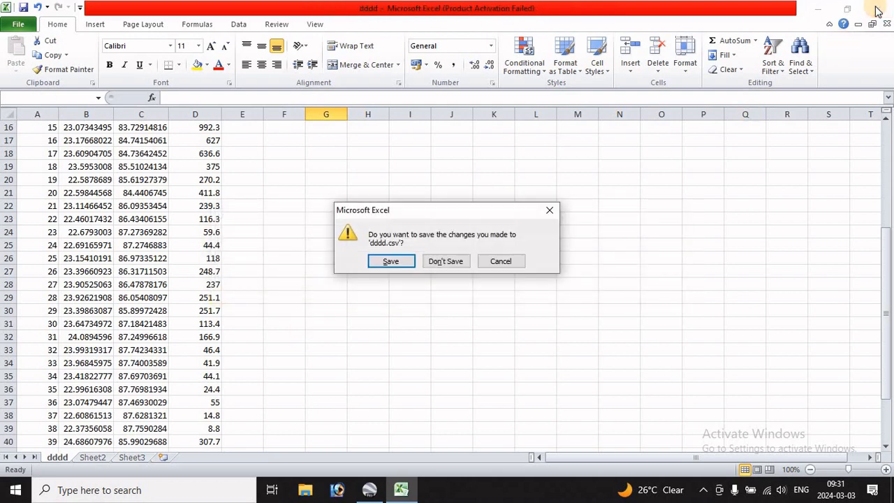
click(448, 259)
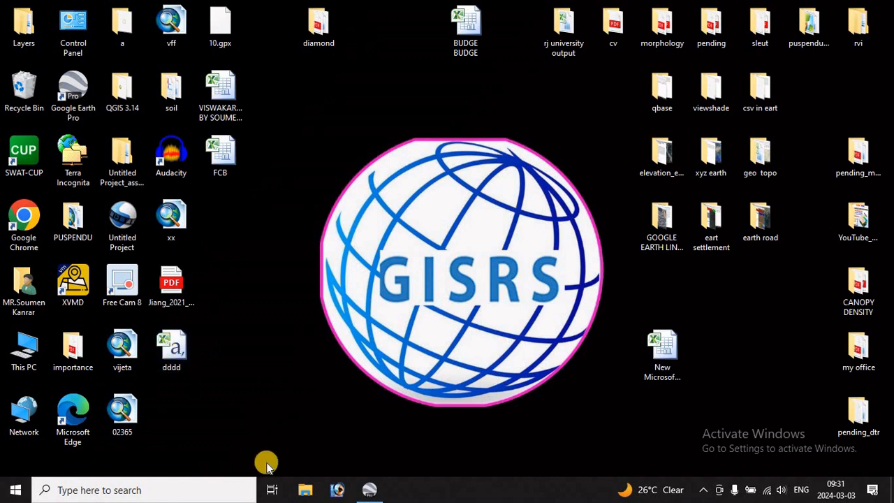
click(370, 492)
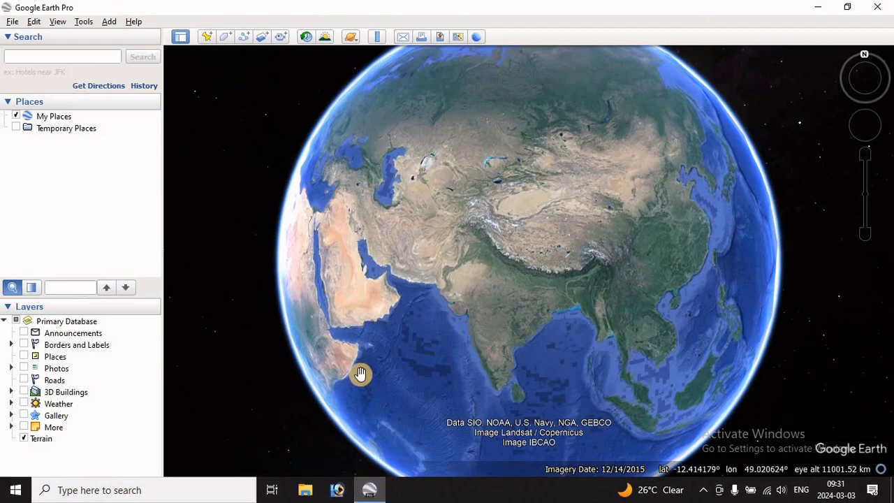
- Import dddd from the Desktop with the file type set to Generic Text (*.txt *.csv)
click(10, 23)
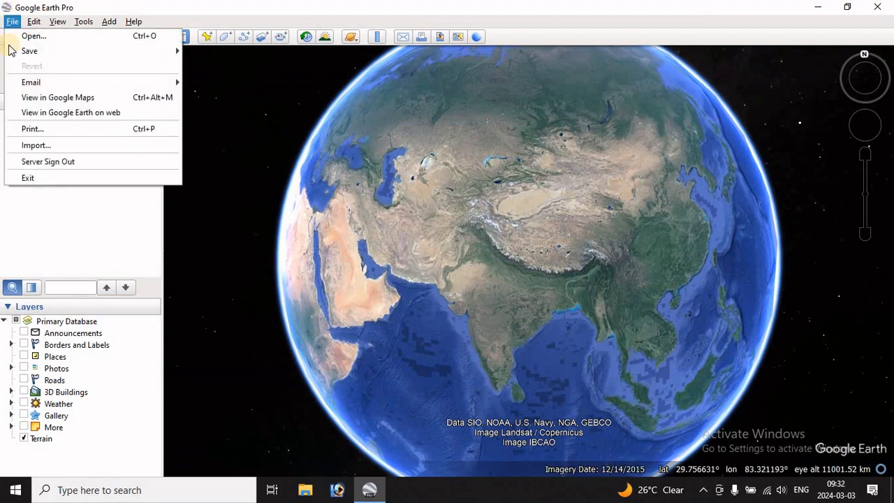
click(31, 148)
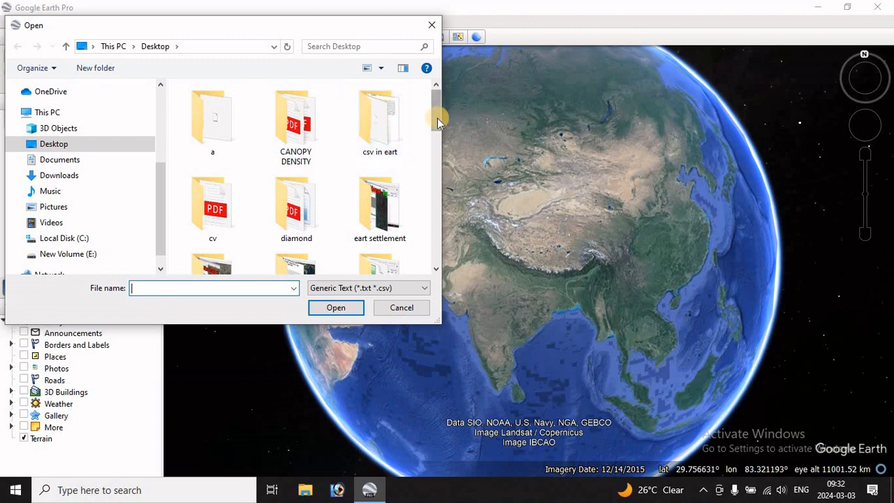
drag(436, 116, 409, 269)
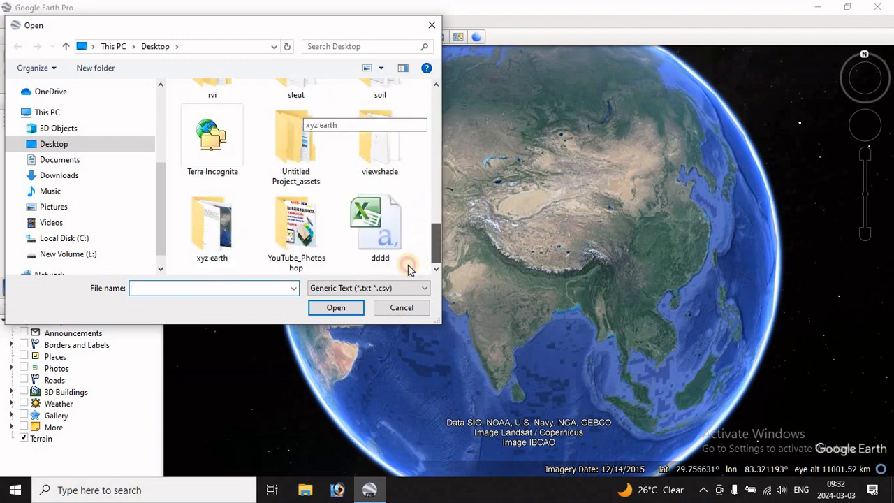
click(382, 234)
click(334, 313)
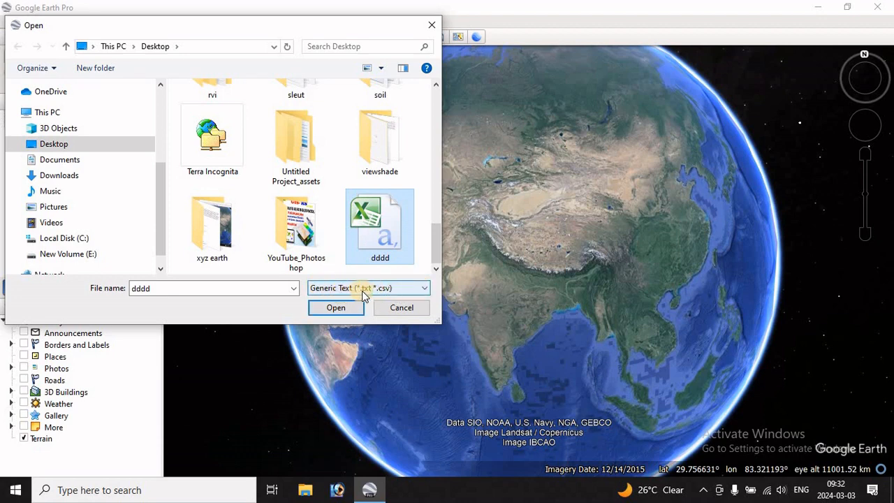
click(429, 296)
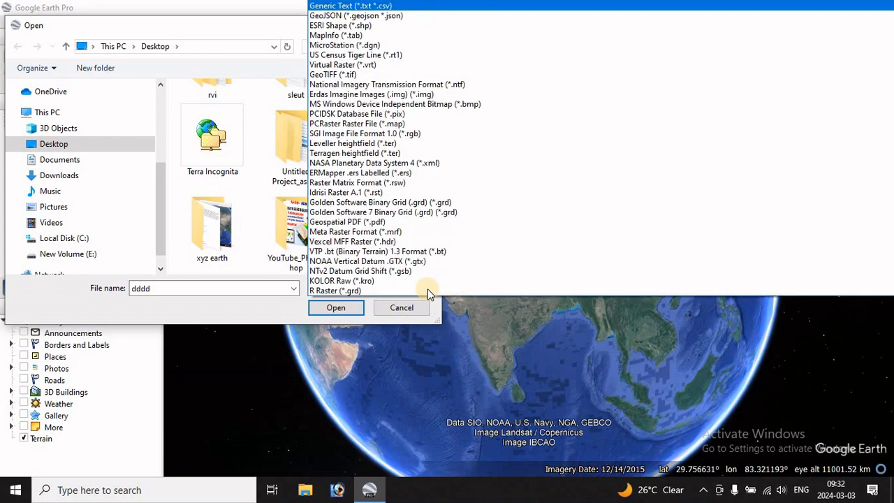
click(362, 10)
click(372, 237)
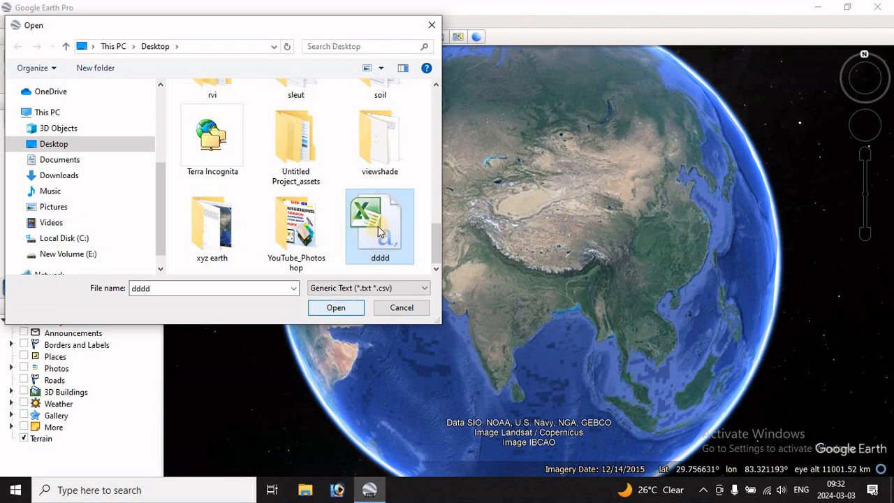
click(336, 307)
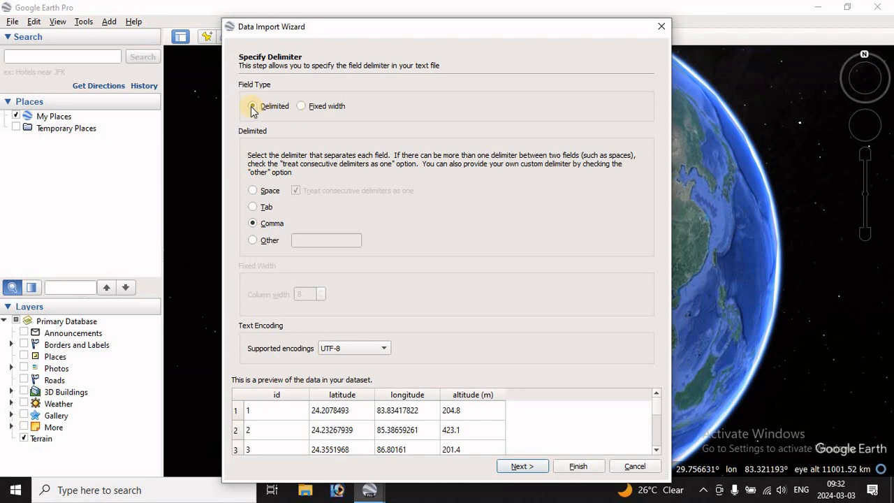
- Try Tab as the delimiter in the data preview, set it back to Comma and accept the delimiter settings
click(253, 209)
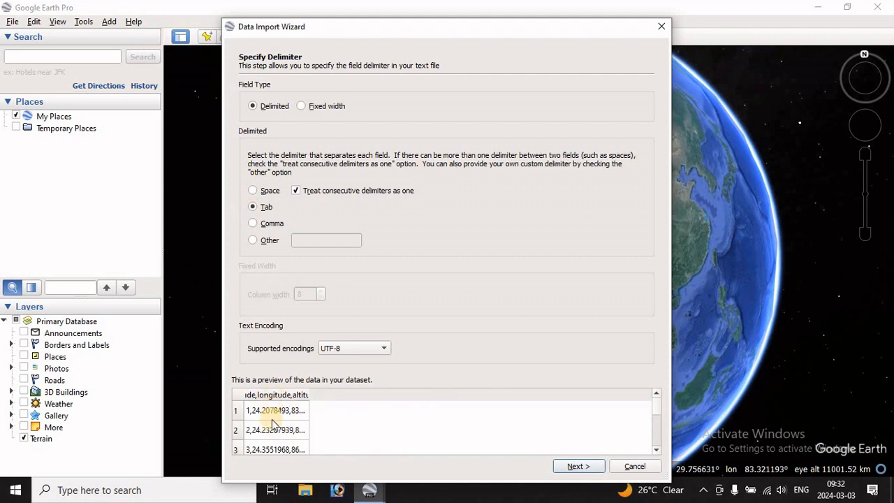
click(253, 224)
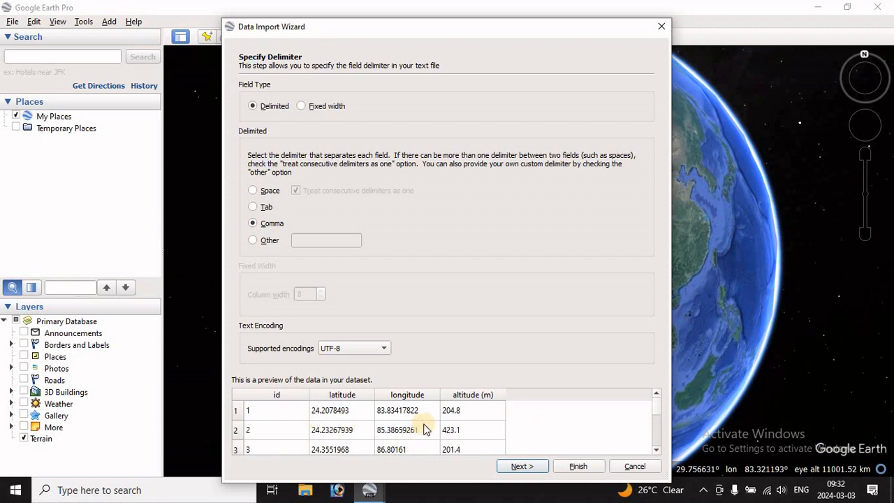
click(523, 467)
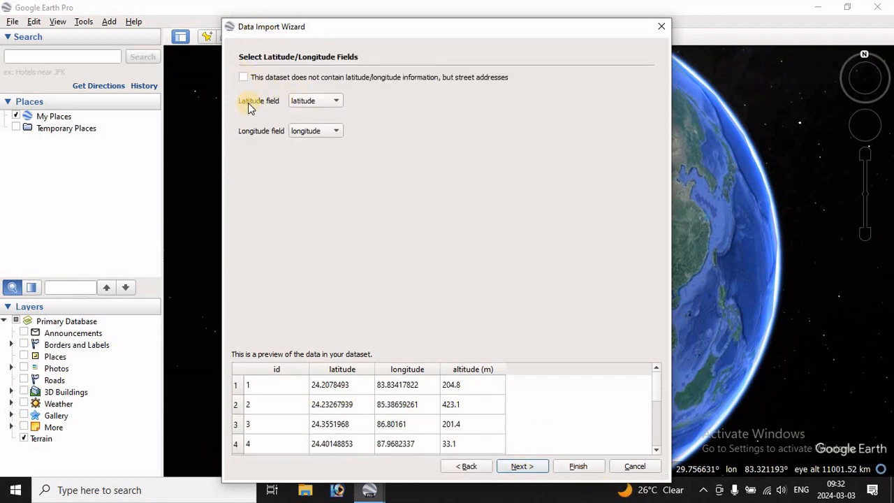
- Assign the latitude column to the Latitude field and the longitude column to the Longitude field, and accept the mapping
click(337, 103)
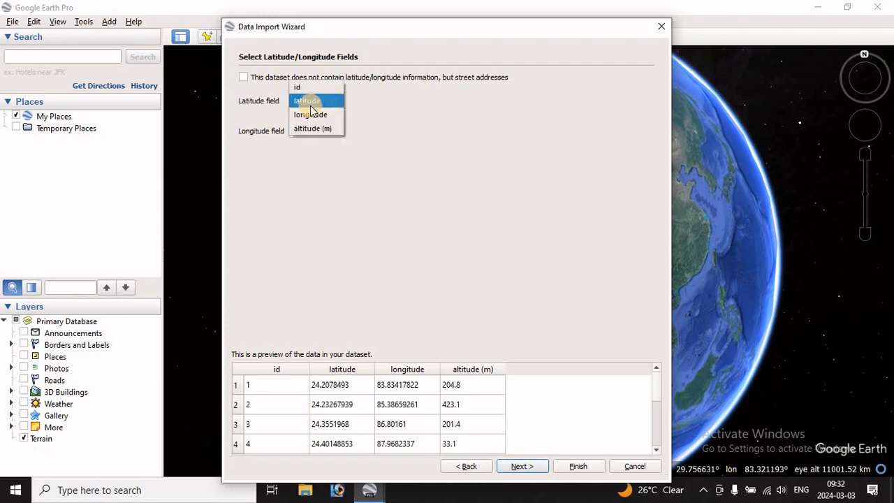
click(308, 103)
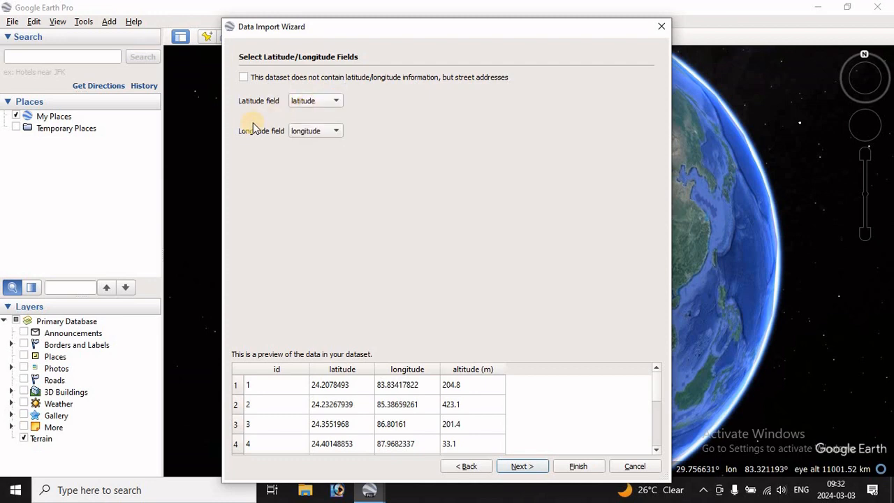
click(336, 133)
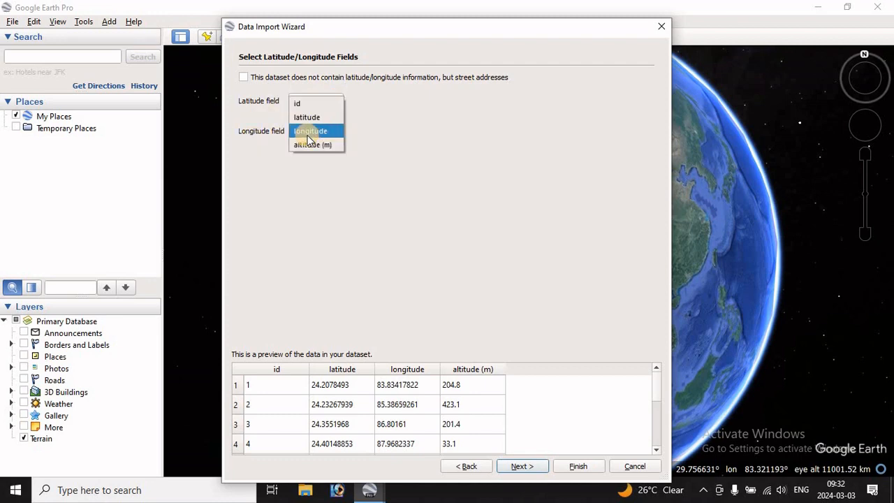
click(307, 132)
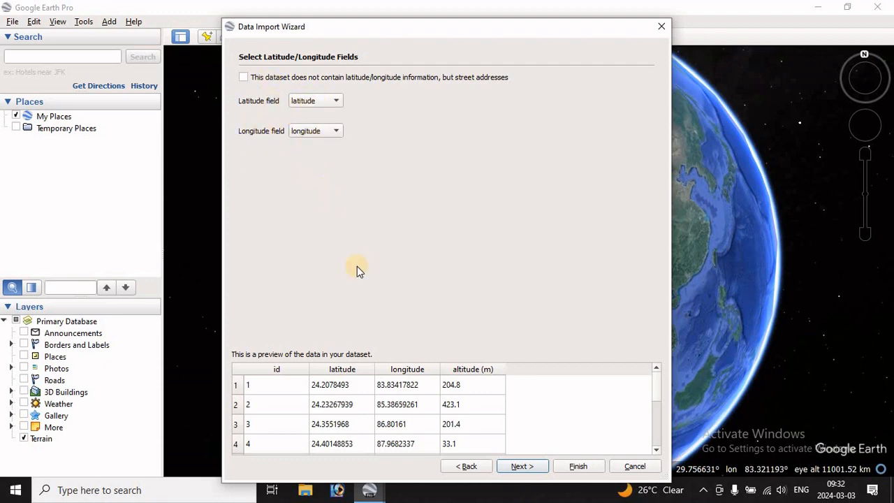
click(523, 469)
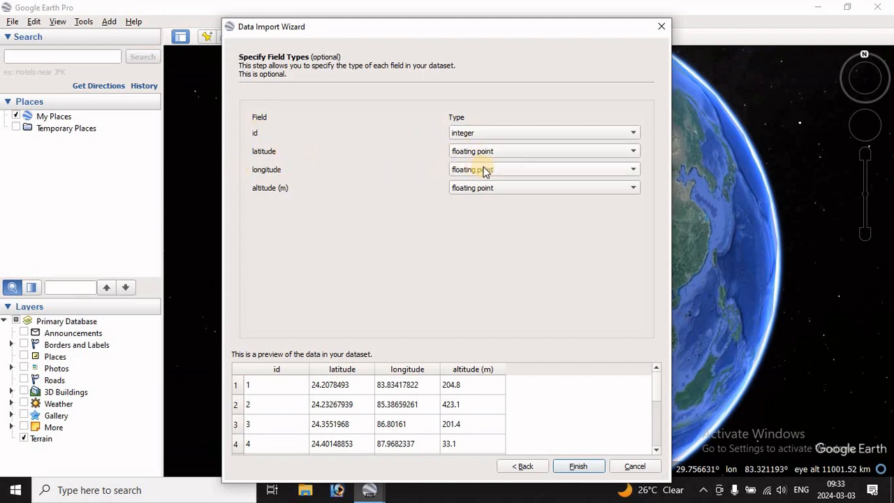
- Set the altitude (m) field type to integer and finish the data import
click(493, 189)
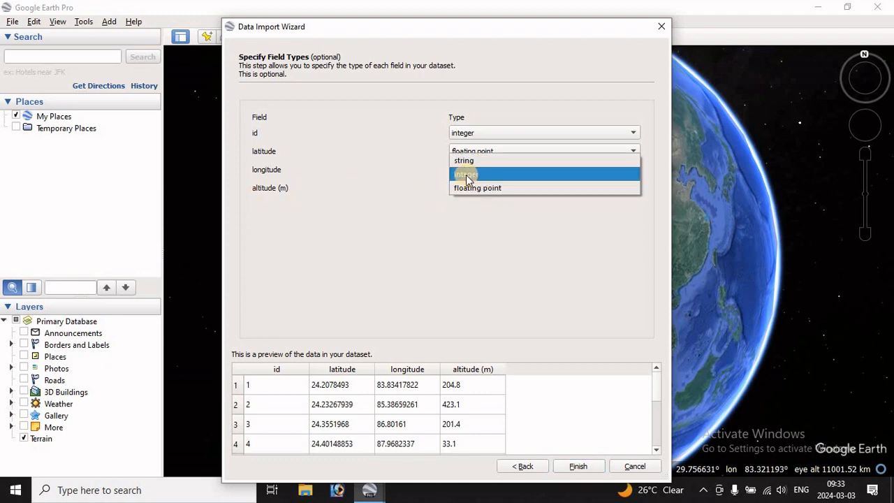
click(467, 175)
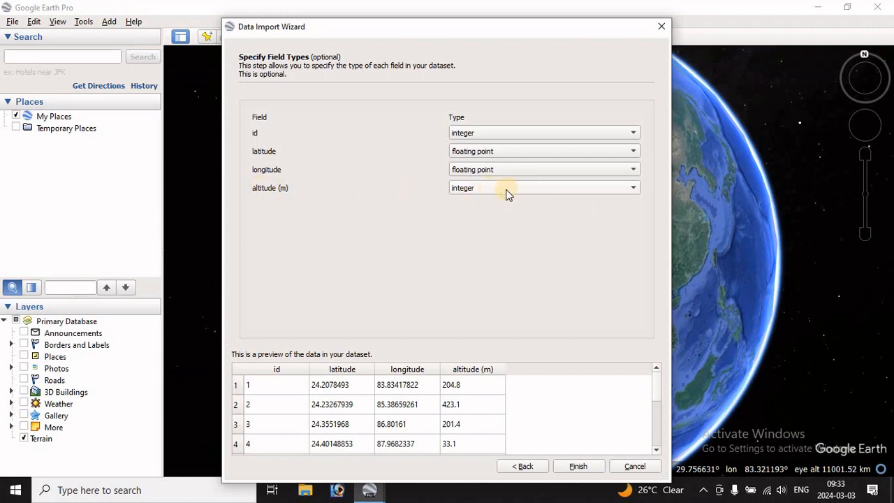
click(579, 467)
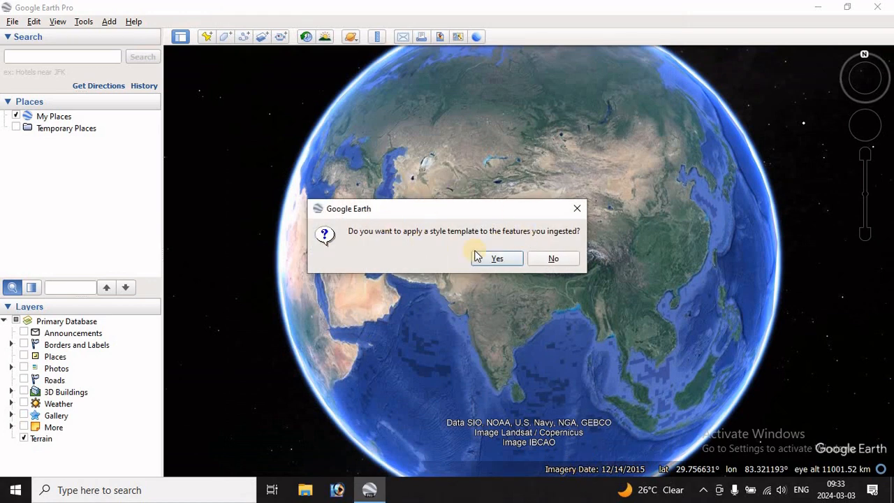
- Create a new style template for the imported points with the single color orange #ff5500 and save it as dddd
click(495, 260)
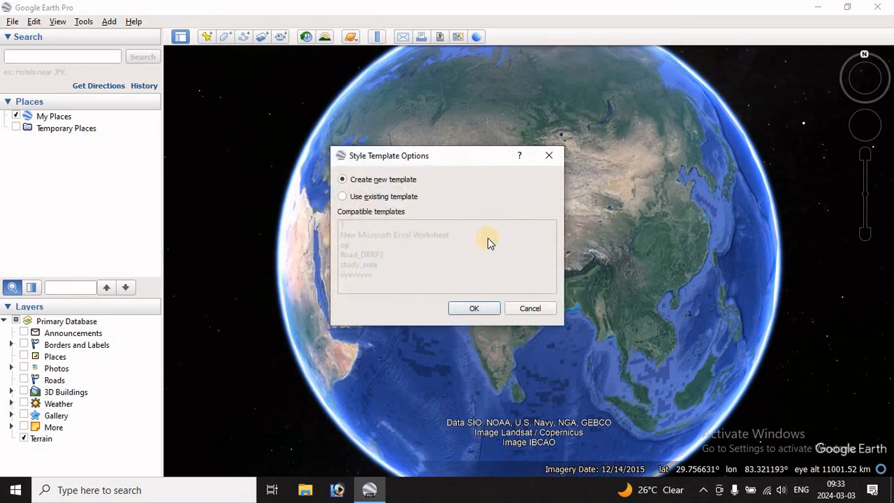
click(467, 310)
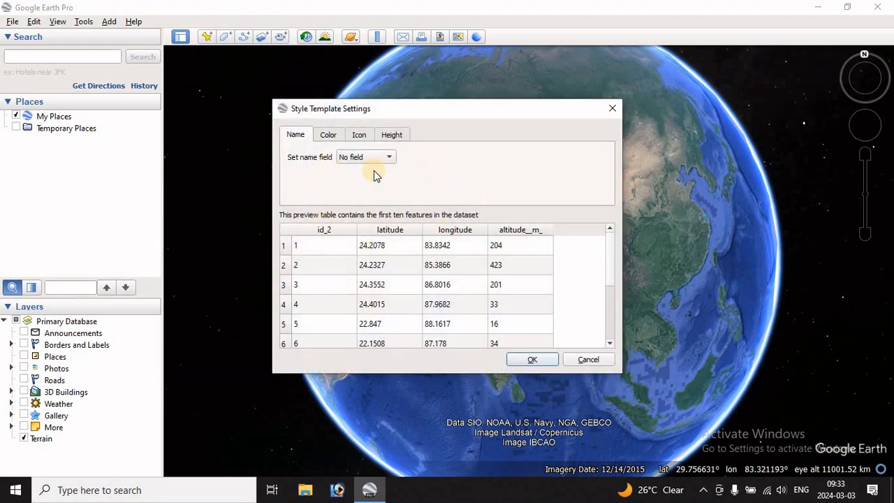
click(328, 136)
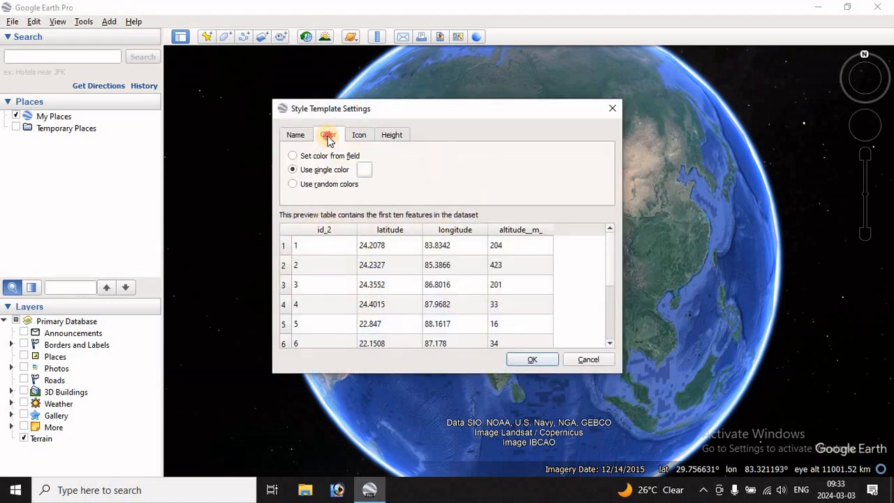
click(364, 172)
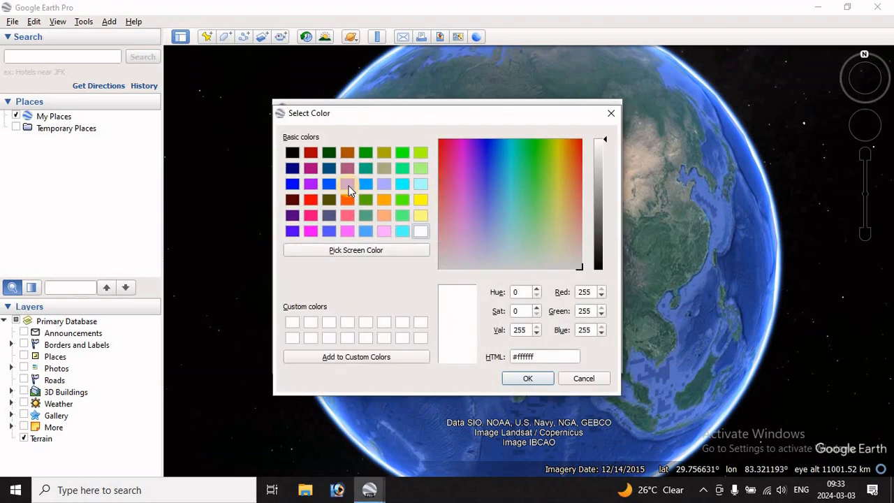
click(347, 200)
click(528, 378)
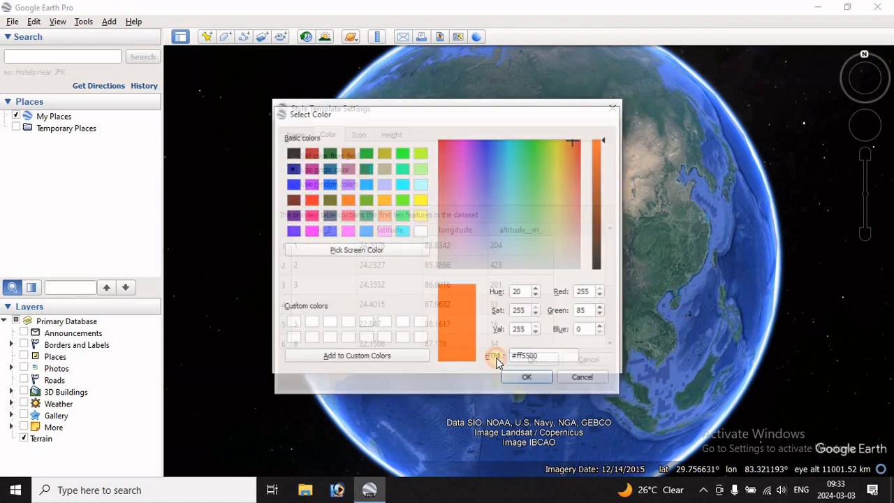
click(531, 461)
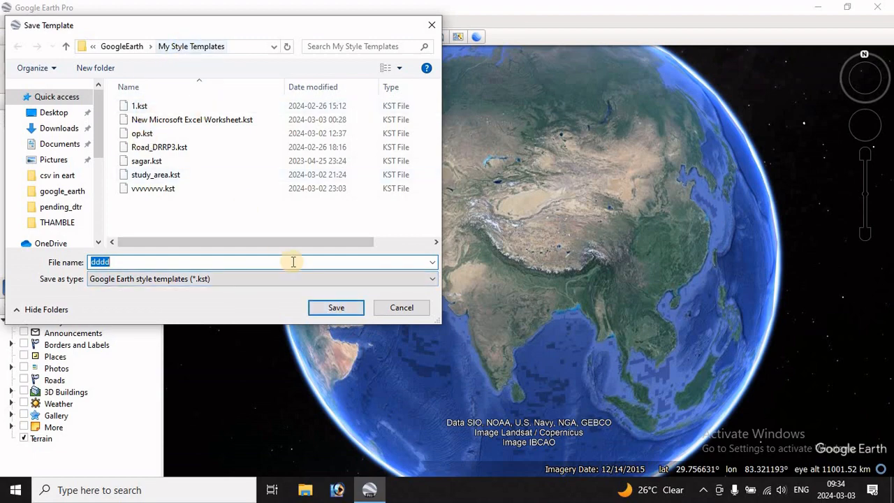
click(329, 312)
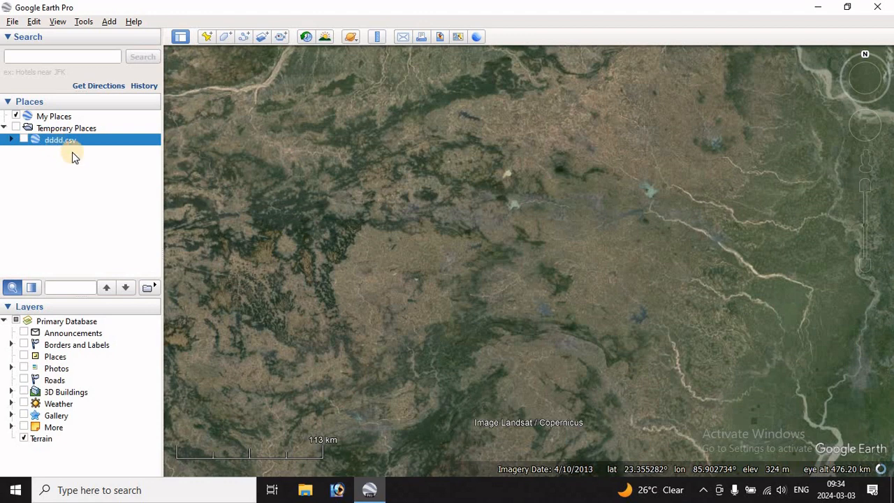
- Show the dddd.csv points on the map and open the attribute details of the point with id 27
click(24, 140)
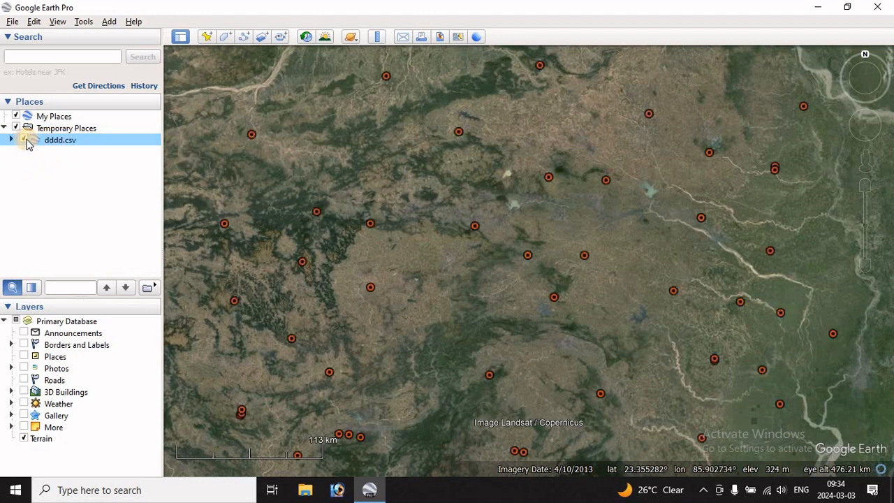
scroll(537, 278, down, 5)
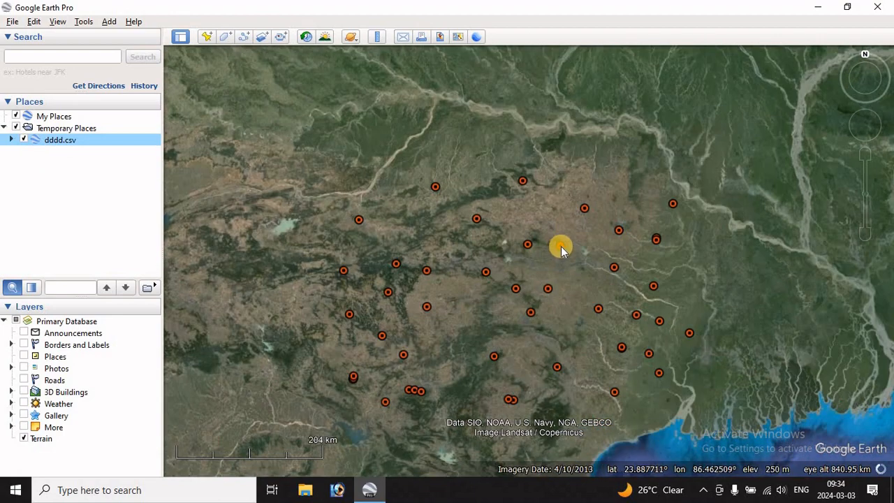
click(562, 248)
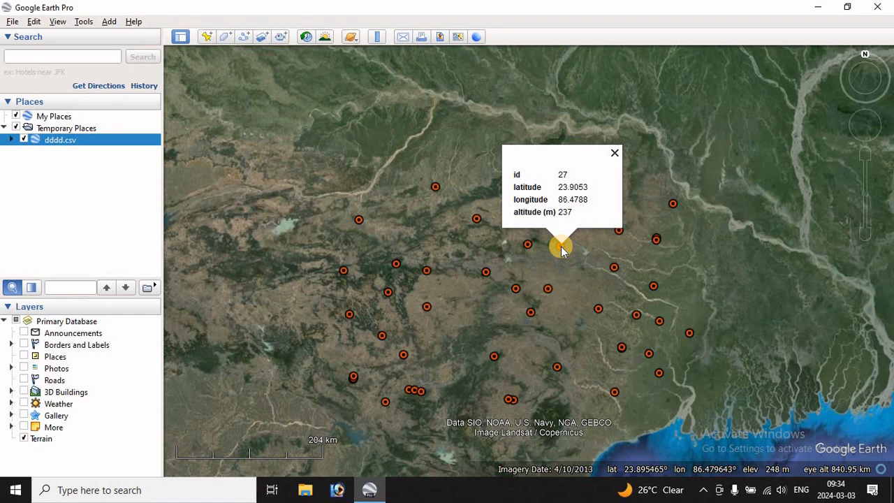